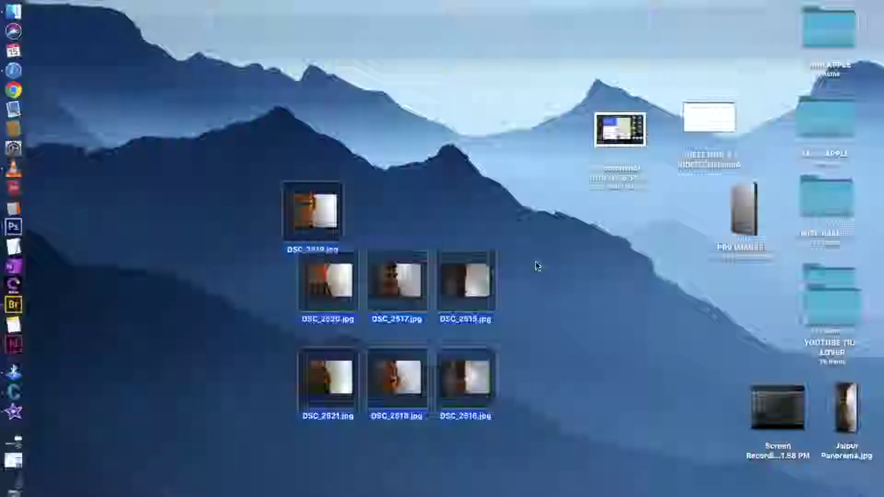
Step: Launch Photoshop CS6 and start a Photomerge panorama, browsing for source photos
{"action": "left_click", "coordinate": [16, 227]}
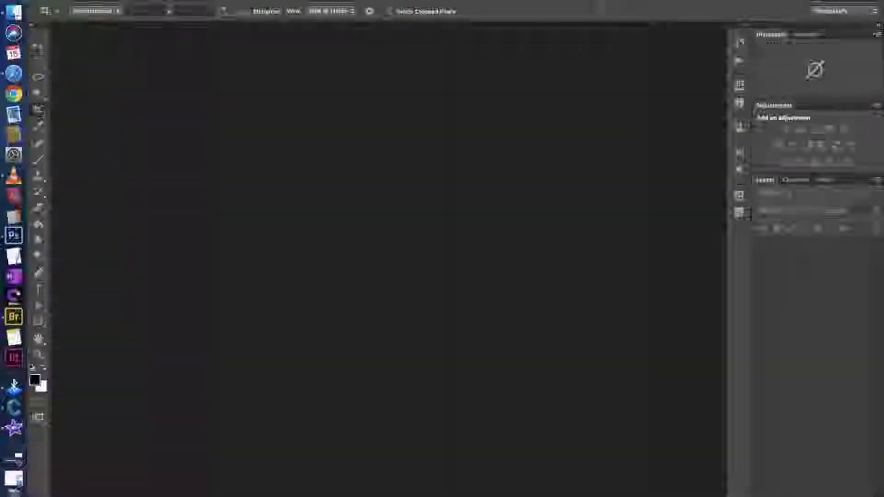
{"action": "left_click", "coordinate": [150, 2]}
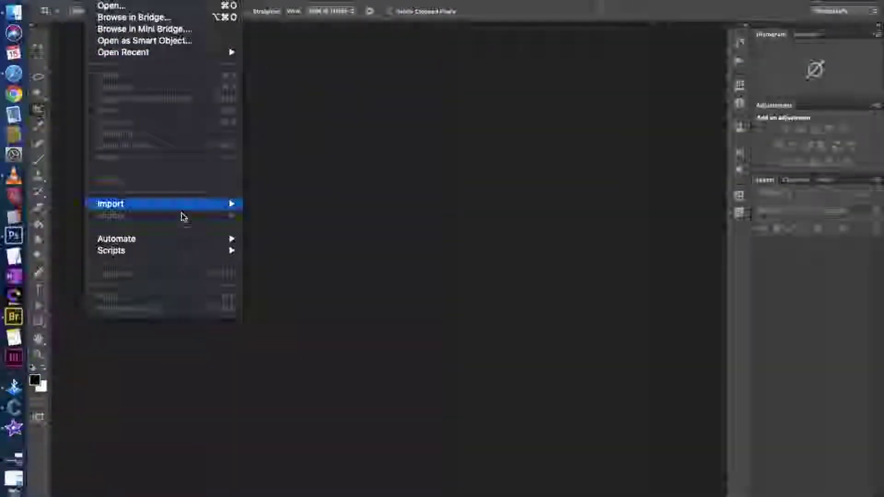
{"action": "mouse_move", "coordinate": [116, 238]}
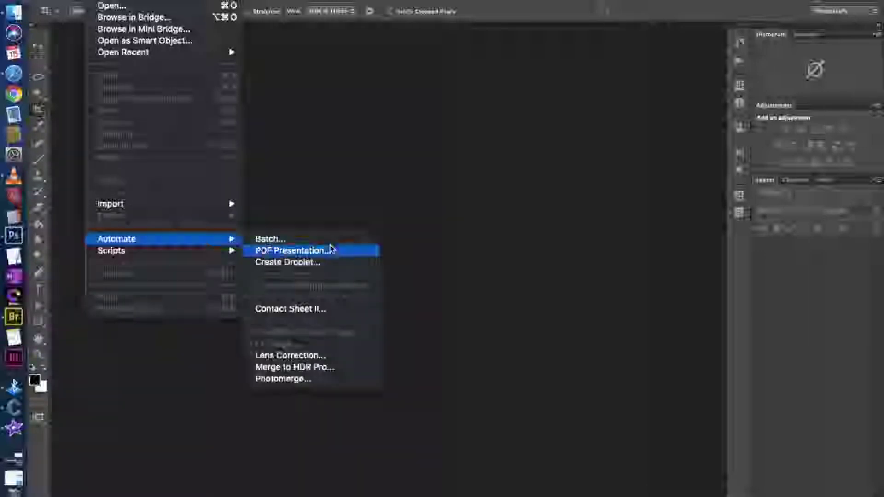
{"action": "left_click", "coordinate": [296, 380]}
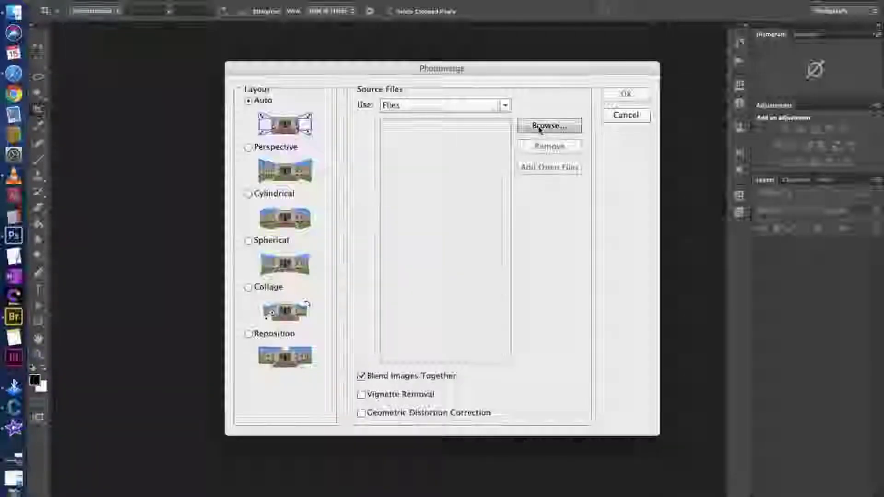
{"action": "left_click", "coordinate": [540, 129]}
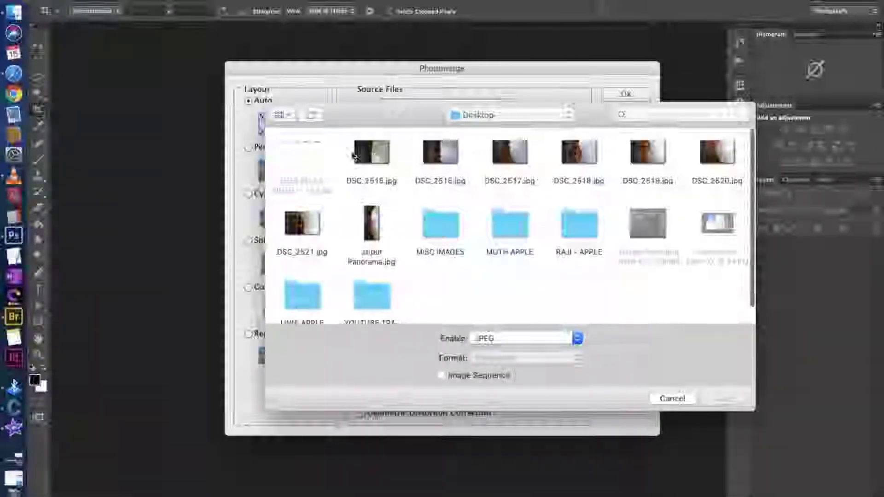
Step: Load DSC_2515.jpg through DSC_2521.jpg from the Desktop and run the merge
{"action": "mouse_move", "coordinate": [341, 138]}
{"action": "left_mouse_down"}
{"action": "mouse_move", "coordinate": [466, 153]}
{"action": "mouse_move", "coordinate": [717, 158]}
{"action": "left_mouse_up"}
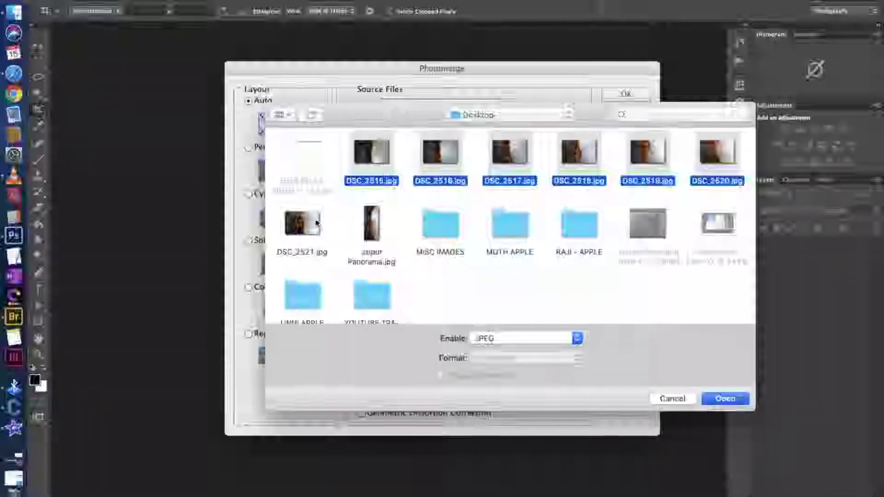
{"action": "left_click", "coordinate": [302, 224], "text": "shift"}
{"action": "left_click", "coordinate": [720, 399]}
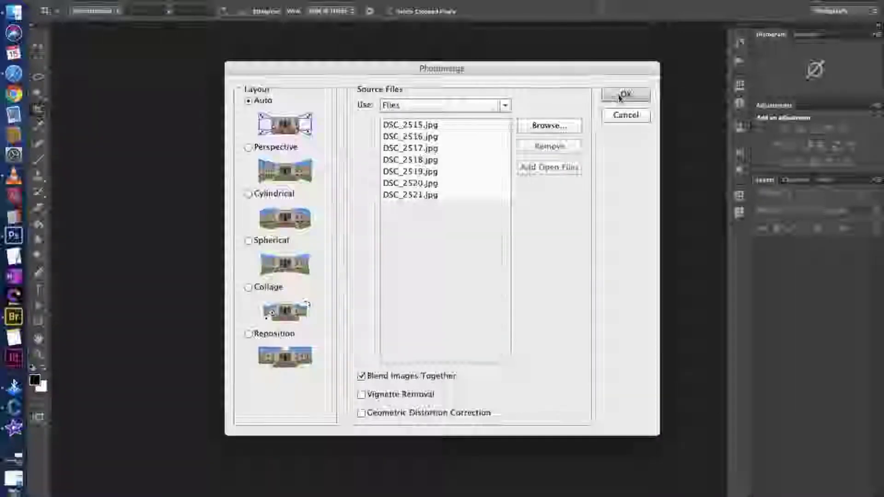
{"action": "left_click", "coordinate": [625, 95]}
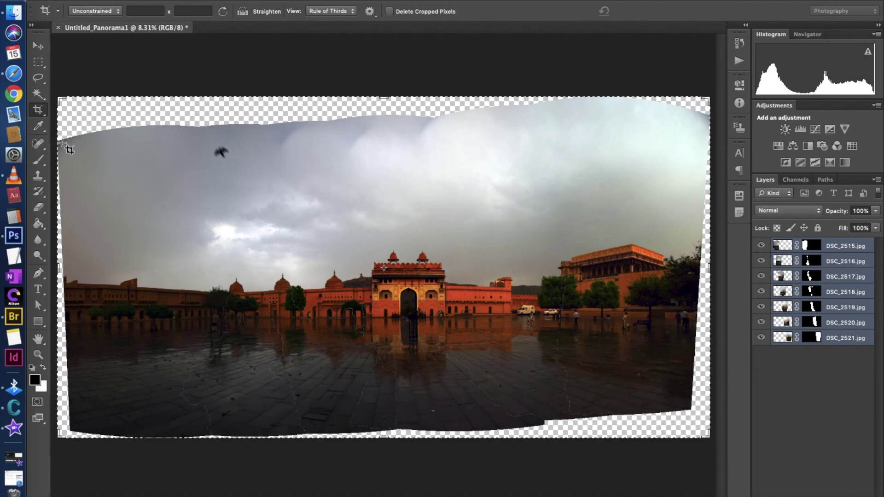
Step: Draw a crop box over the panorama, nudging its left edge inward and repositioning the image
{"action": "mouse_move", "coordinate": [65, 148]}
{"action": "left_mouse_down"}
{"action": "mouse_move", "coordinate": [387, 280]}
{"action": "mouse_move", "coordinate": [664, 322]}
{"action": "mouse_move", "coordinate": [686, 354]}
{"action": "left_mouse_up"}
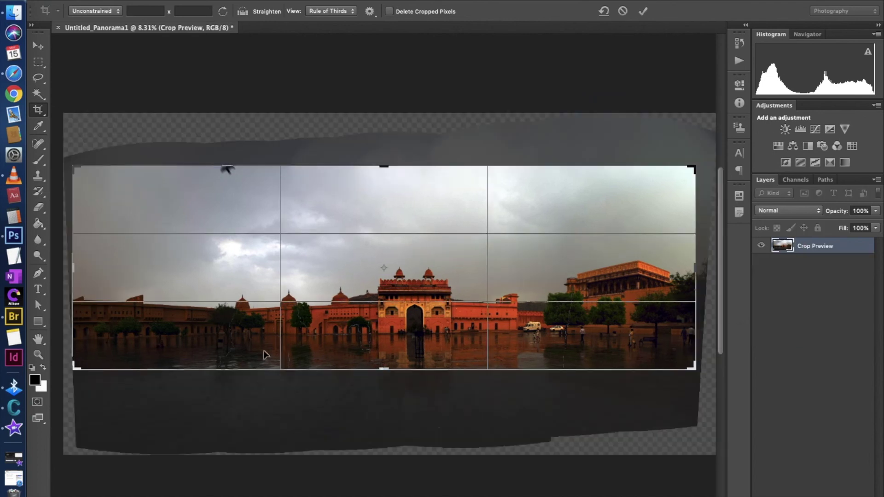
{"action": "left_click_drag", "start_coordinate": [73, 271], "coordinate": [79, 270]}
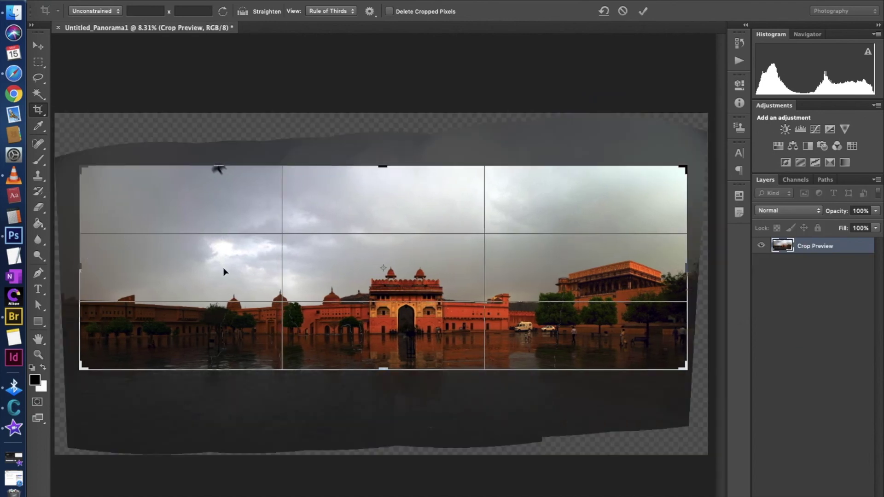
{"action": "left_click_drag", "start_coordinate": [320, 275], "coordinate": [319, 238]}
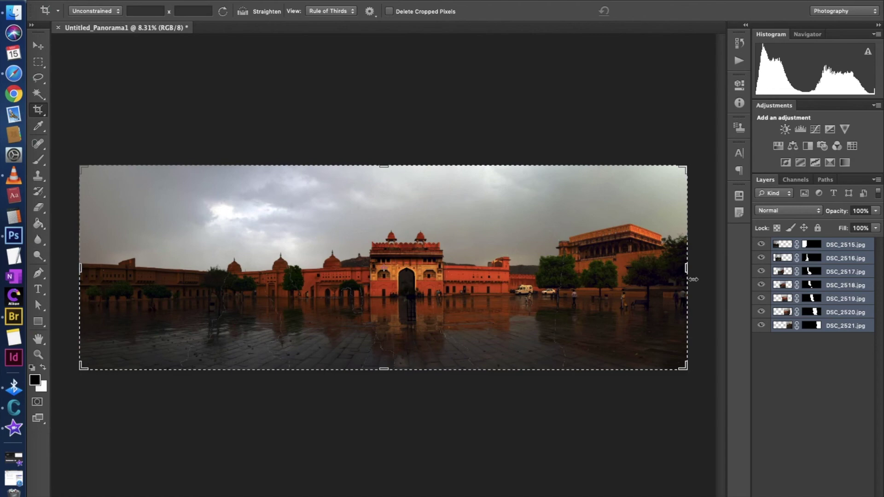
Step: Save the panorama to the Desktop as a JPEG named 'Jaipur Fort'
{"action": "key", "text": "super+s"}
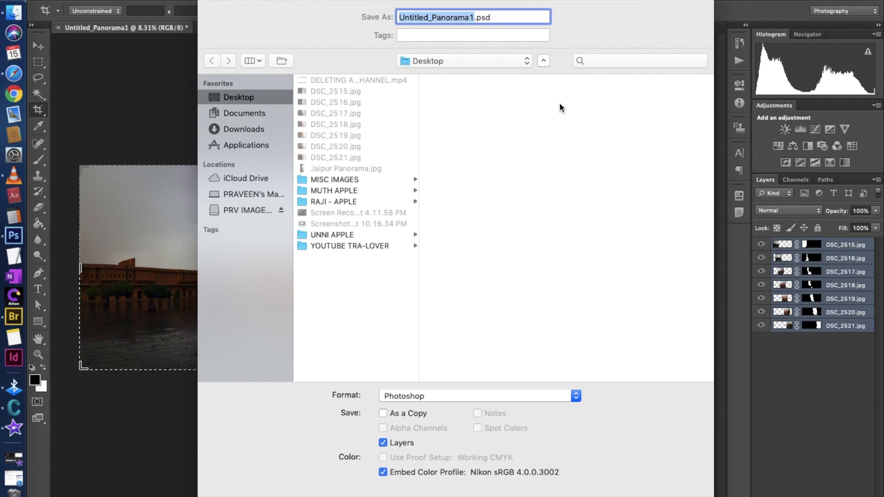
{"action": "key", "text": "BackSpace"}
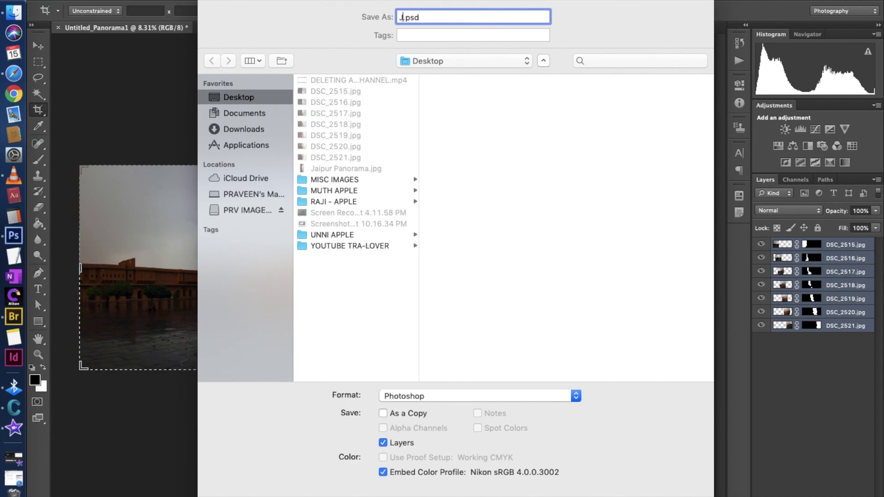
{"action": "type", "text": "Jaipur Fo"}
{"action": "type", "text": "rt"}
{"action": "left_click", "coordinate": [441, 396]}
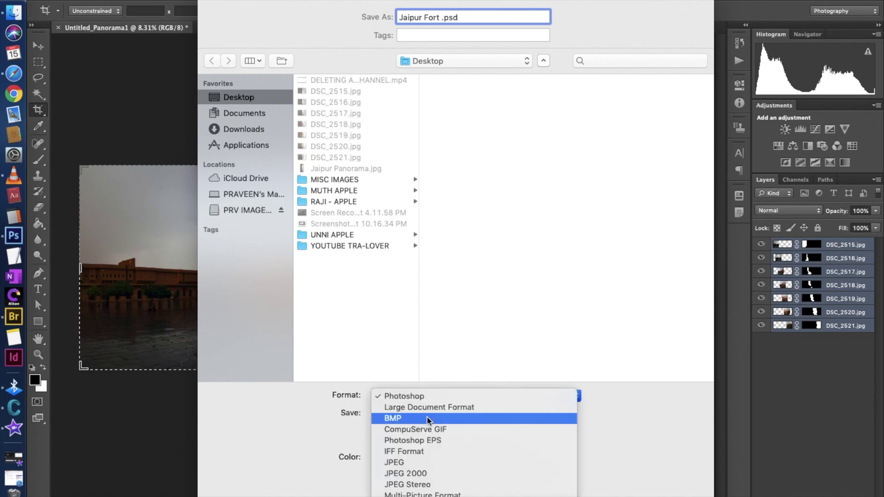
{"action": "left_click", "coordinate": [417, 463]}
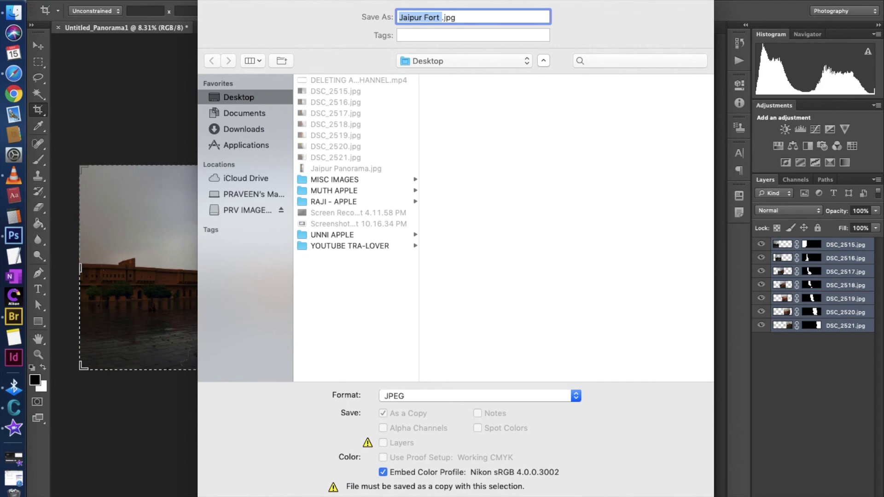
{"action": "key", "text": "Return"}
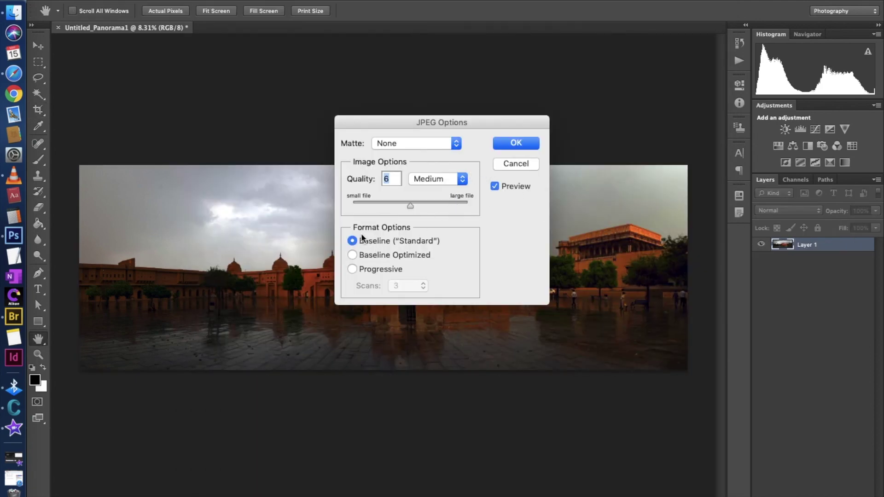
Step: Save the JPEG at quality 12 (Maximum), progressive with 3 scans
{"action": "left_click", "coordinate": [353, 256]}
{"action": "left_click", "coordinate": [353, 269]}
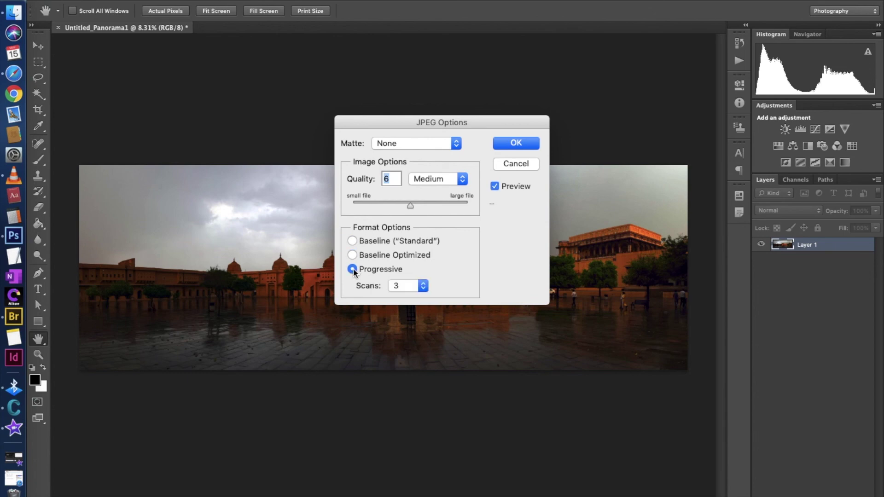
{"action": "left_click", "coordinate": [422, 286]}
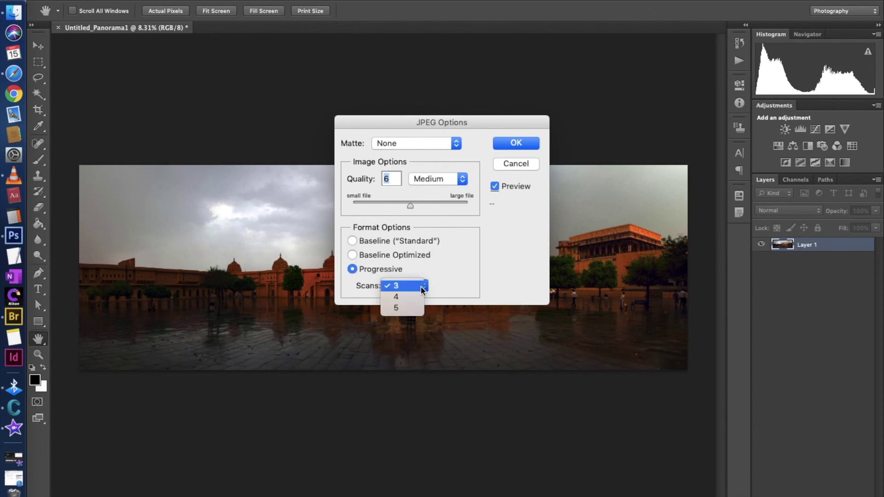
{"action": "left_click", "coordinate": [413, 308]}
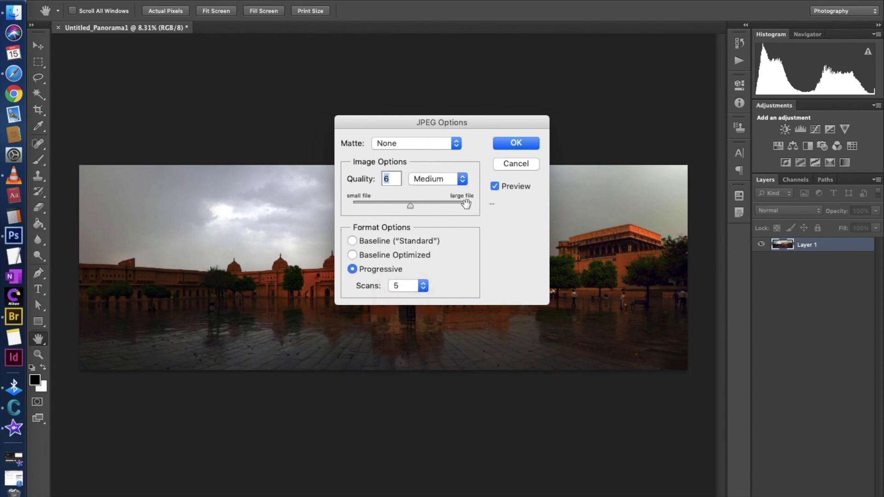
{"action": "left_click", "coordinate": [466, 205]}
{"action": "left_click", "coordinate": [423, 286]}
{"action": "left_click", "coordinate": [416, 265]}
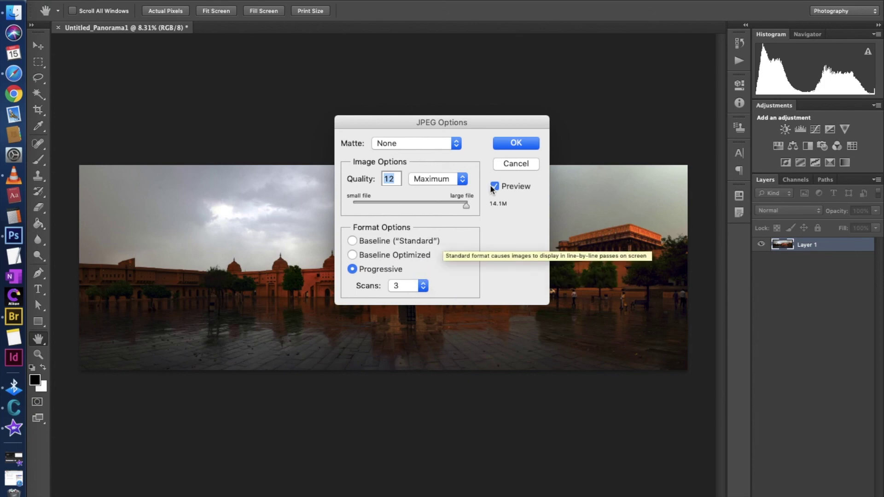
{"action": "left_click", "coordinate": [515, 144]}
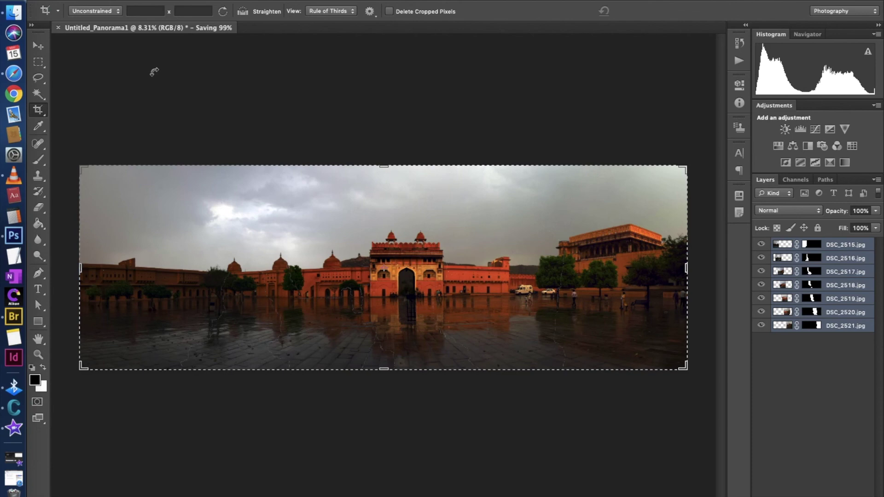
Step: Close the Untitled_Panorama1 document without saving and hide Photoshop
{"action": "left_click", "coordinate": [58, 27]}
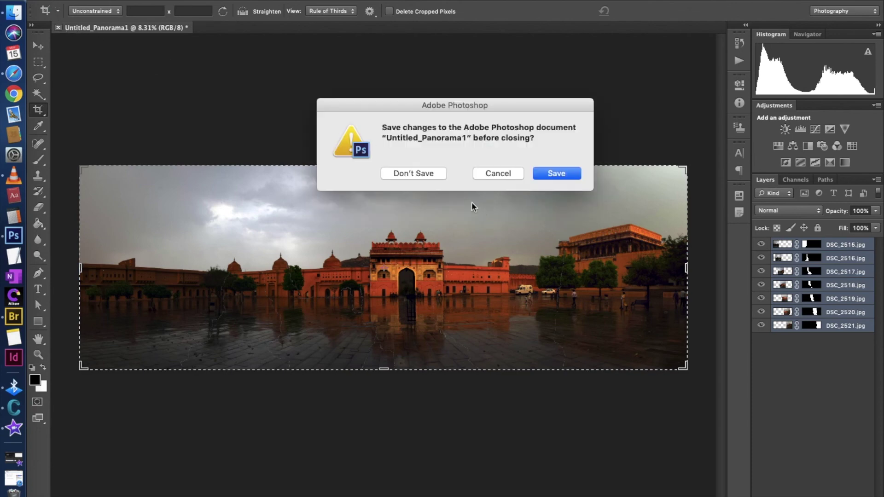
{"action": "left_click", "coordinate": [424, 173]}
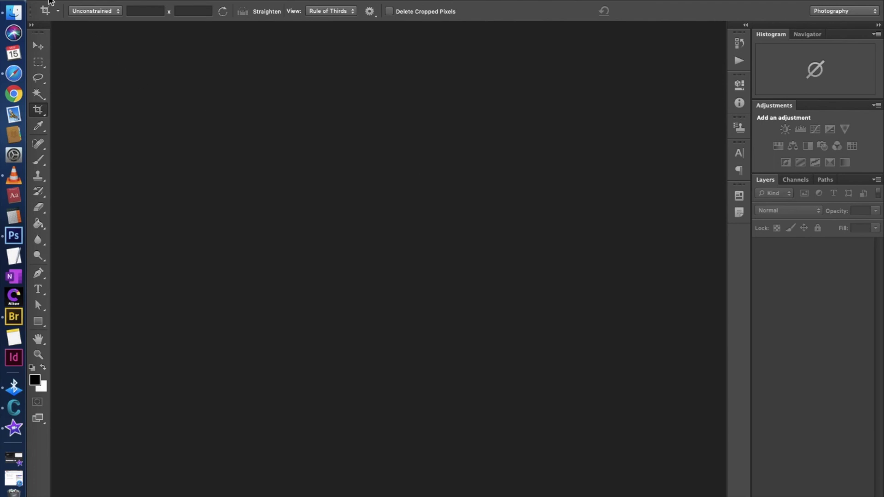
{"action": "key", "text": "super+h"}
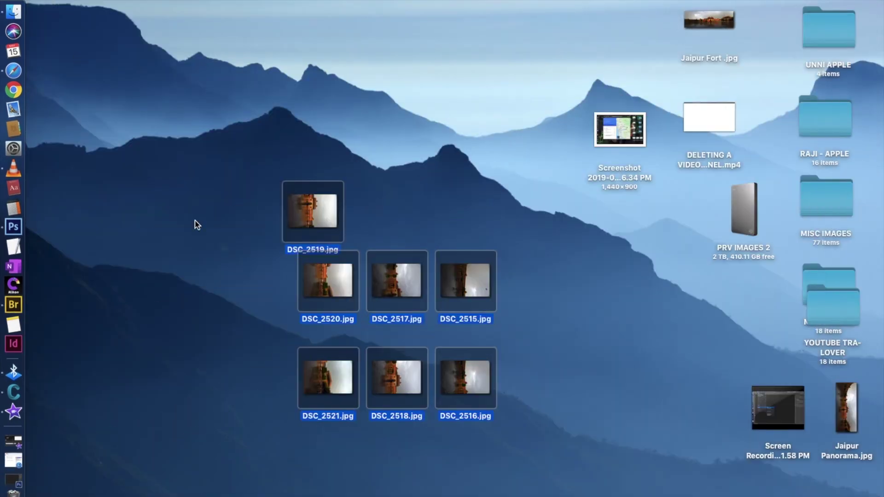
Step: Move the seven DSC source photos on the desktop to the Trash
{"action": "left_click", "coordinate": [487, 456]}
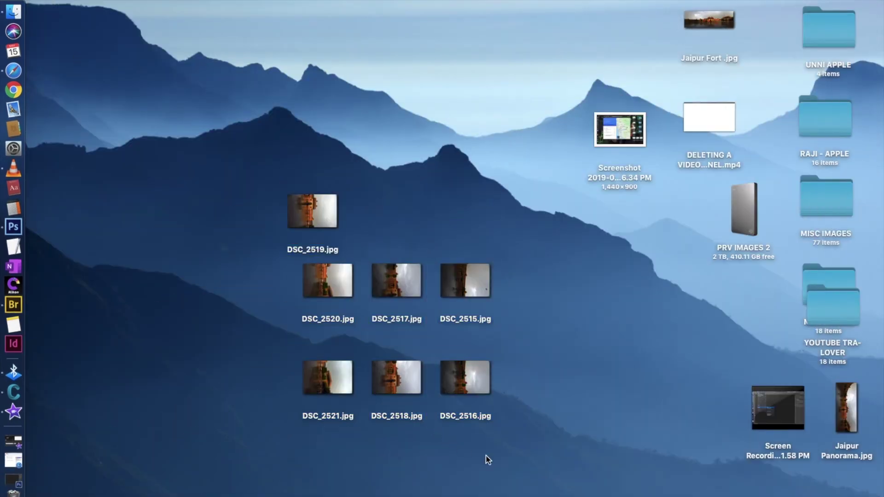
{"action": "left_click_drag", "start_coordinate": [504, 456], "coordinate": [273, 170]}
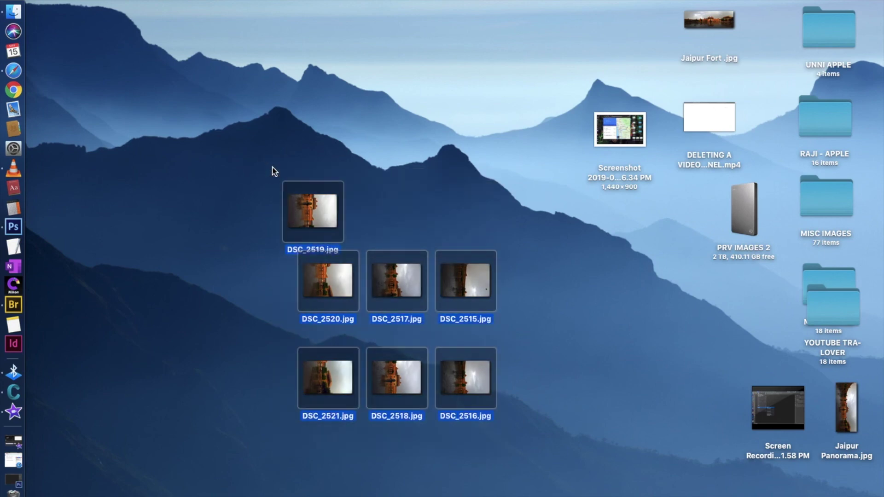
{"action": "key", "text": "super+BackSpace"}
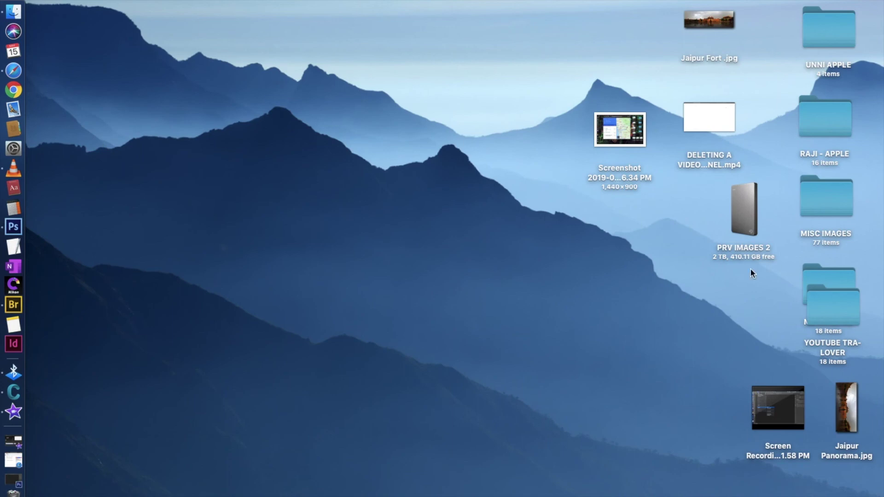
Step: Inspect Jaipur Fort .jpg in full-screen Quick Look, then open it in Adobe Bridge
{"action": "left_click", "coordinate": [707, 23]}
{"action": "key", "text": "space"}
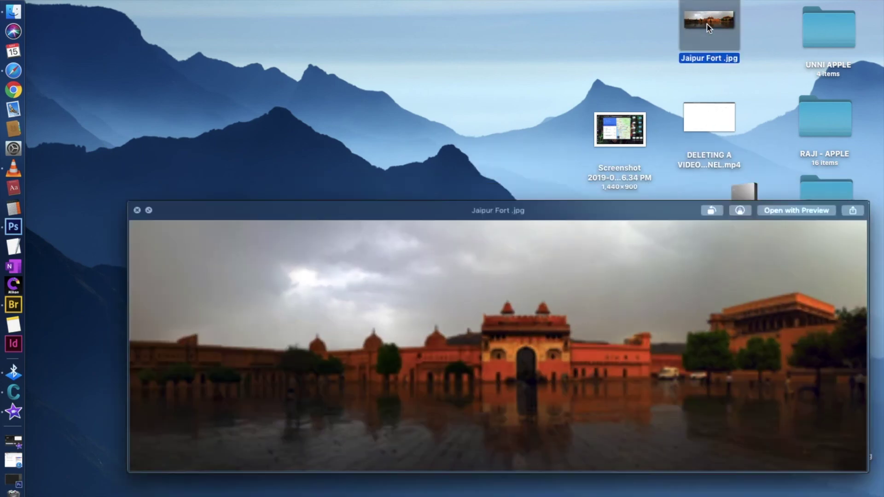
{"action": "left_click", "coordinate": [109, 225]}
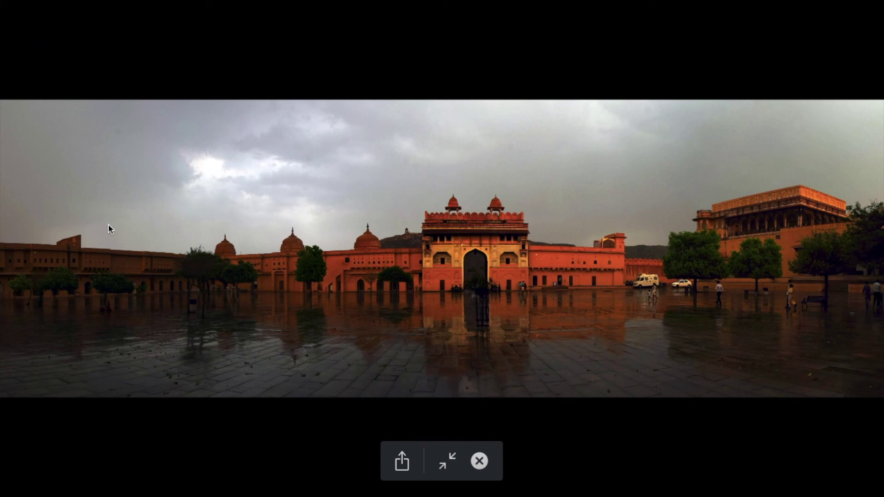
{"action": "scroll", "coordinate": [109, 226], "scroll_direction": "up", "scroll_amount": 5}
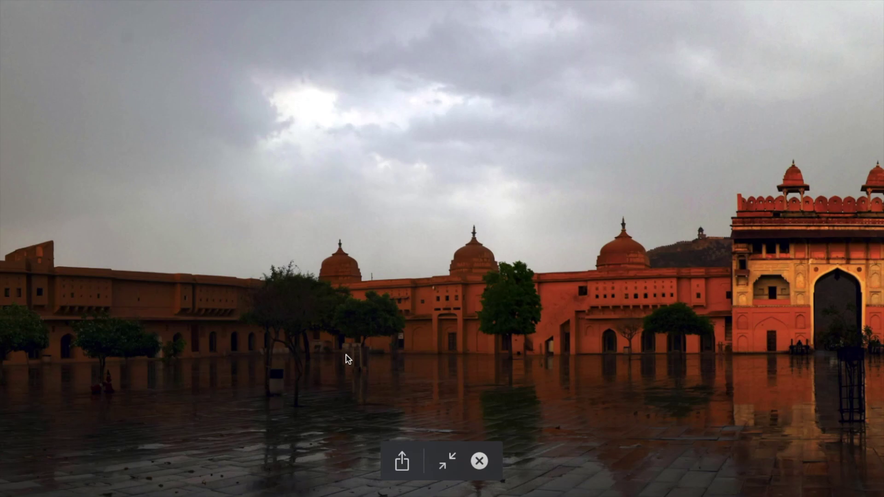
{"action": "scroll", "coordinate": [348, 360], "scroll_direction": "right", "scroll_amount": 10}
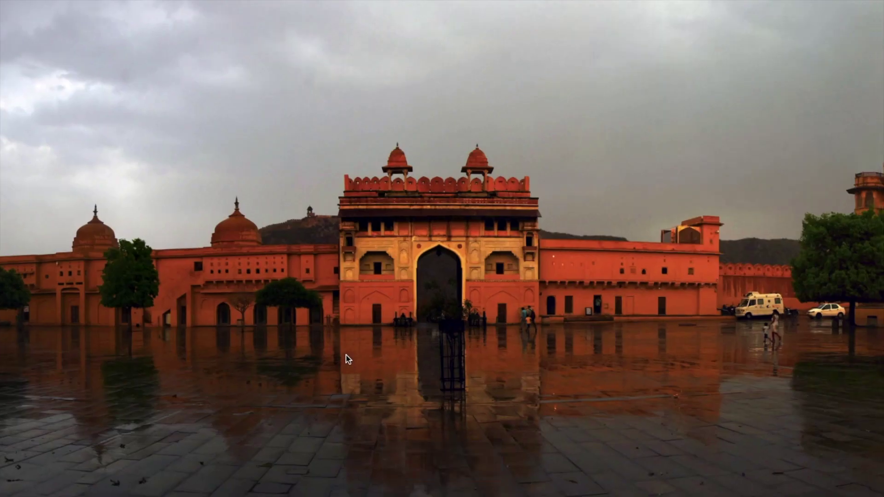
{"action": "scroll", "coordinate": [349, 360], "scroll_direction": "right", "scroll_amount": 5}
{"action": "scroll", "coordinate": [349, 359], "scroll_direction": "down", "scroll_amount": 5}
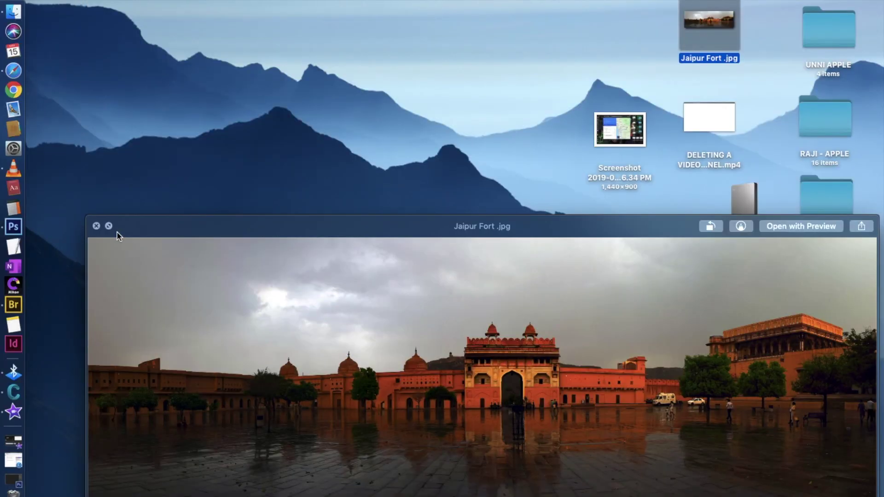
{"action": "left_click", "coordinate": [96, 225]}
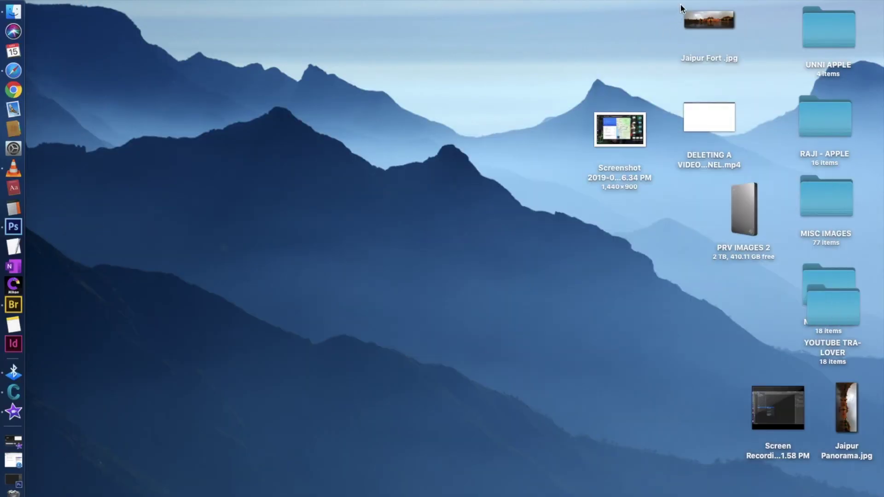
{"action": "left_click_drag", "start_coordinate": [710, 19], "coordinate": [8, 306]}
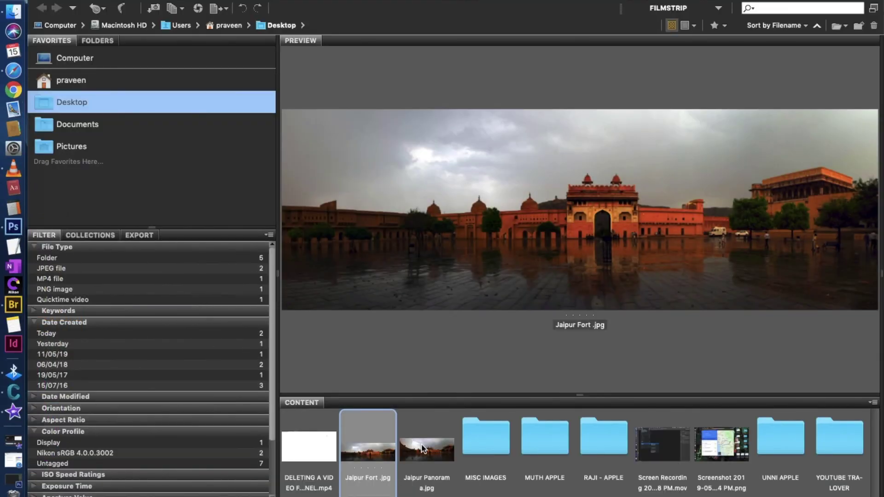
{"action": "left_click", "coordinate": [420, 446], "text": "super"}
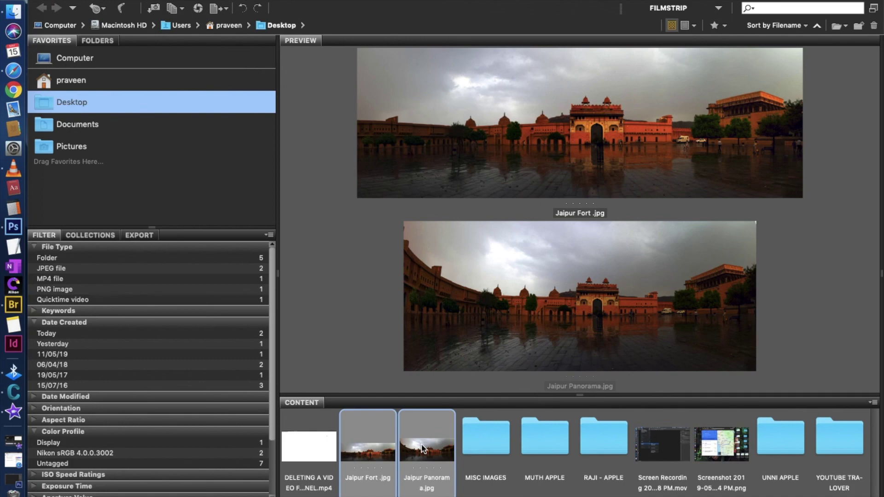
{"action": "key", "text": "space"}
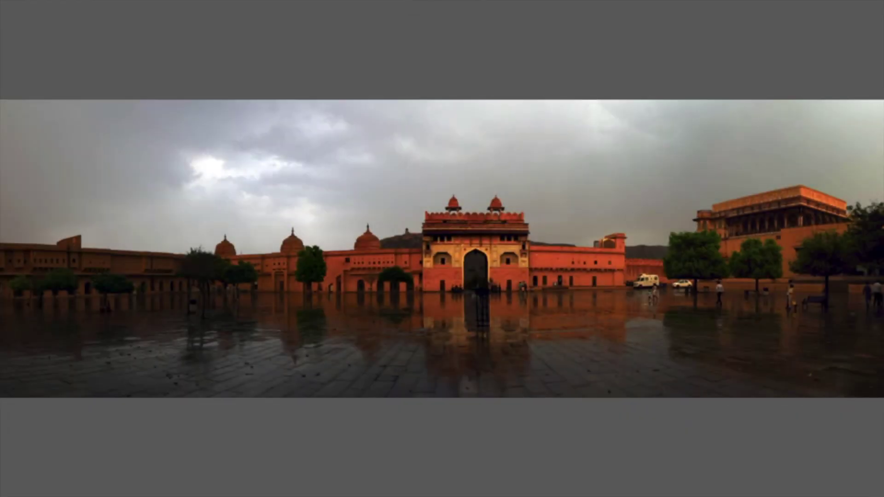
{"action": "key", "text": "Right"}
{"action": "key", "text": "Right"}
{"action": "key", "text": "Right"}
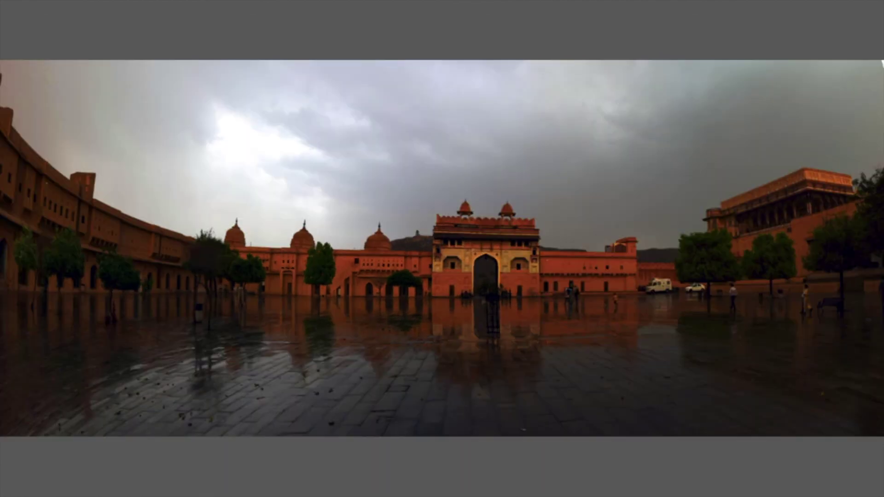
{"action": "key", "text": "Right"}
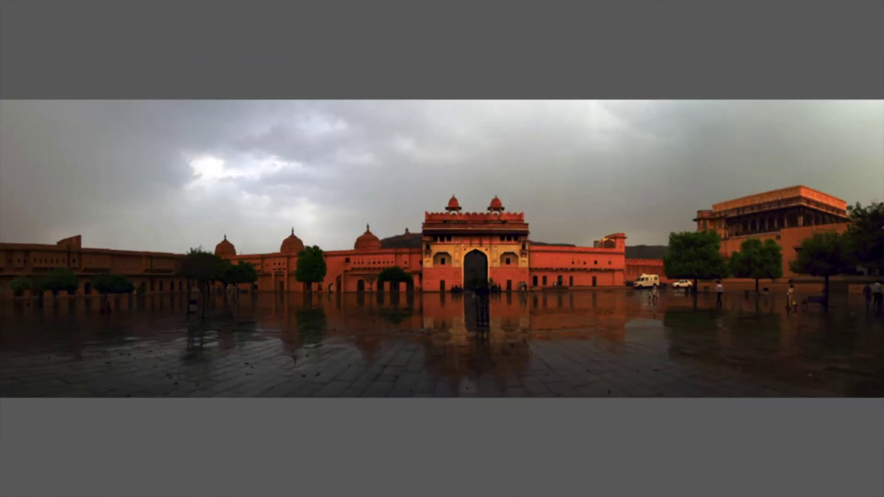
{"action": "key", "text": "Right"}
{"action": "key", "text": "Right"}
{"action": "key", "text": "space"}
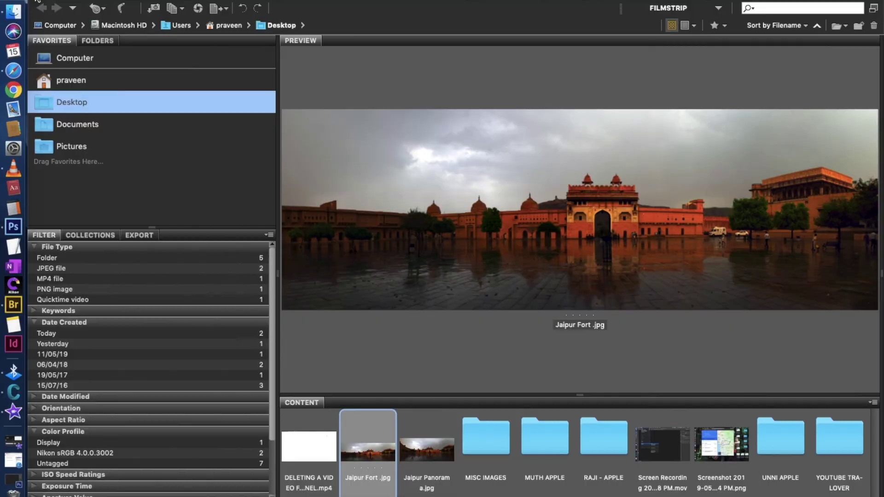
{"action": "left_click", "coordinate": [39, 2]}
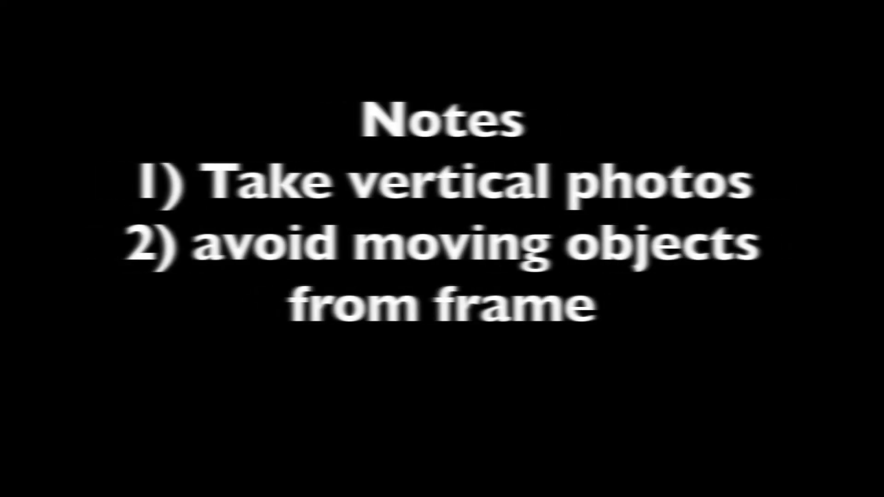